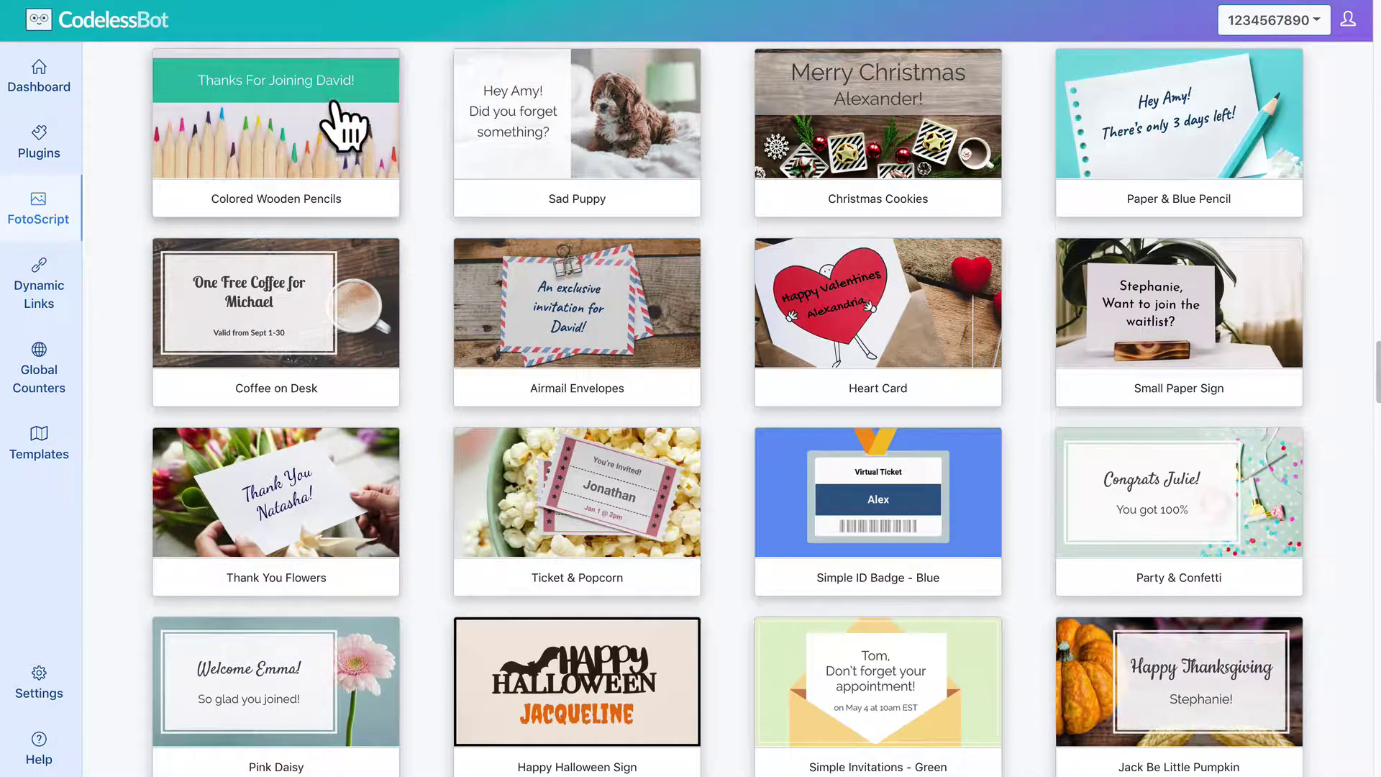
In the Colored Wooden Pencils template, lower the headline slightly and add '!' after {{first name}}.
click(389, 97)
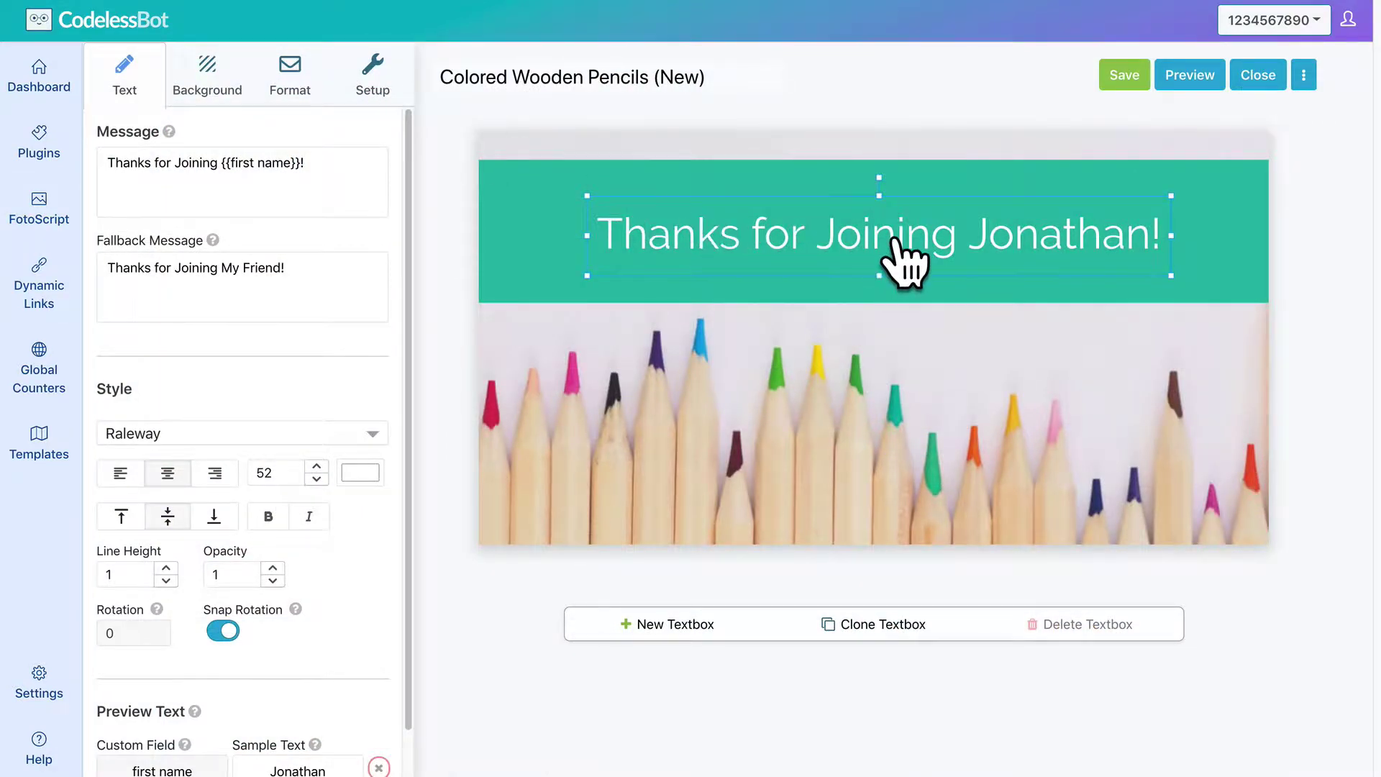
mouse_move(893, 240)
mouse_down()
mouse_move(836, 222)
mouse_move(892, 243)
mouse_up()
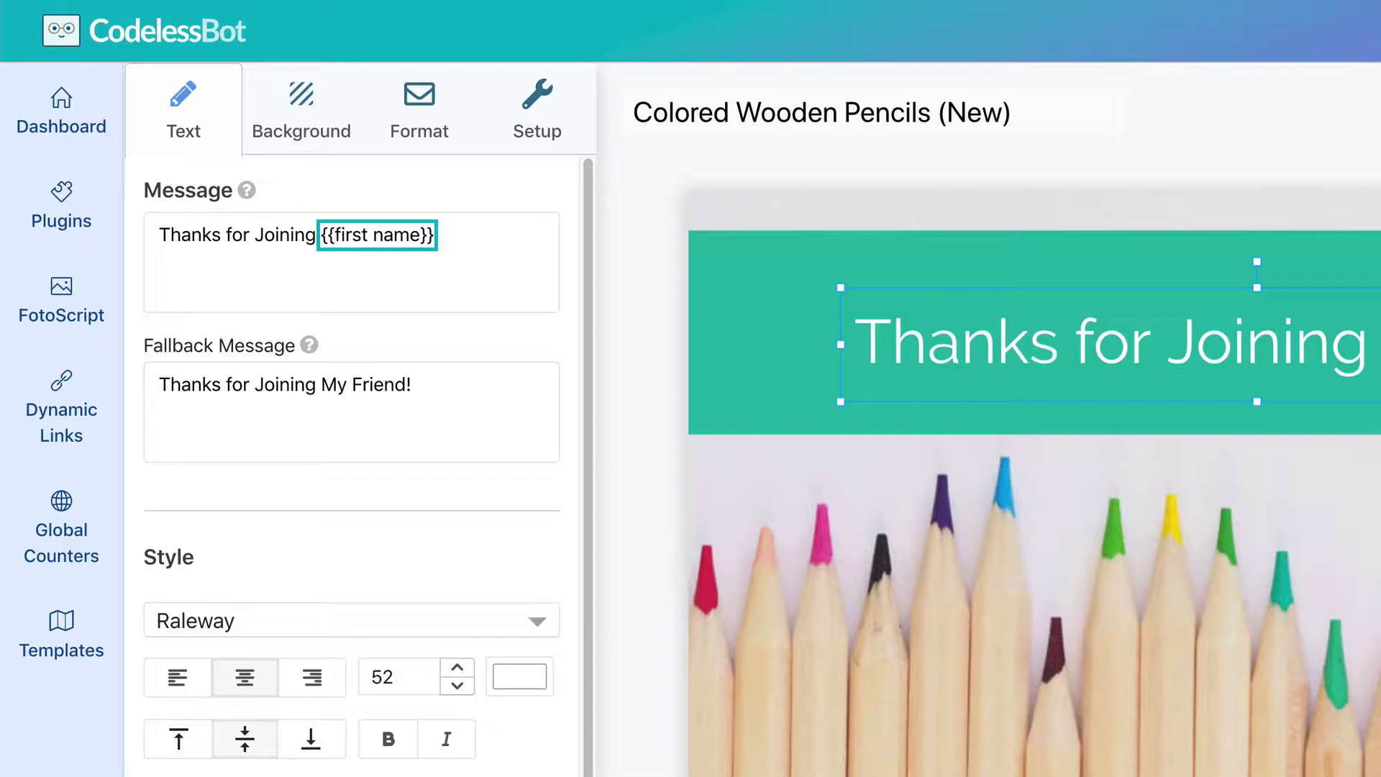
text(!)
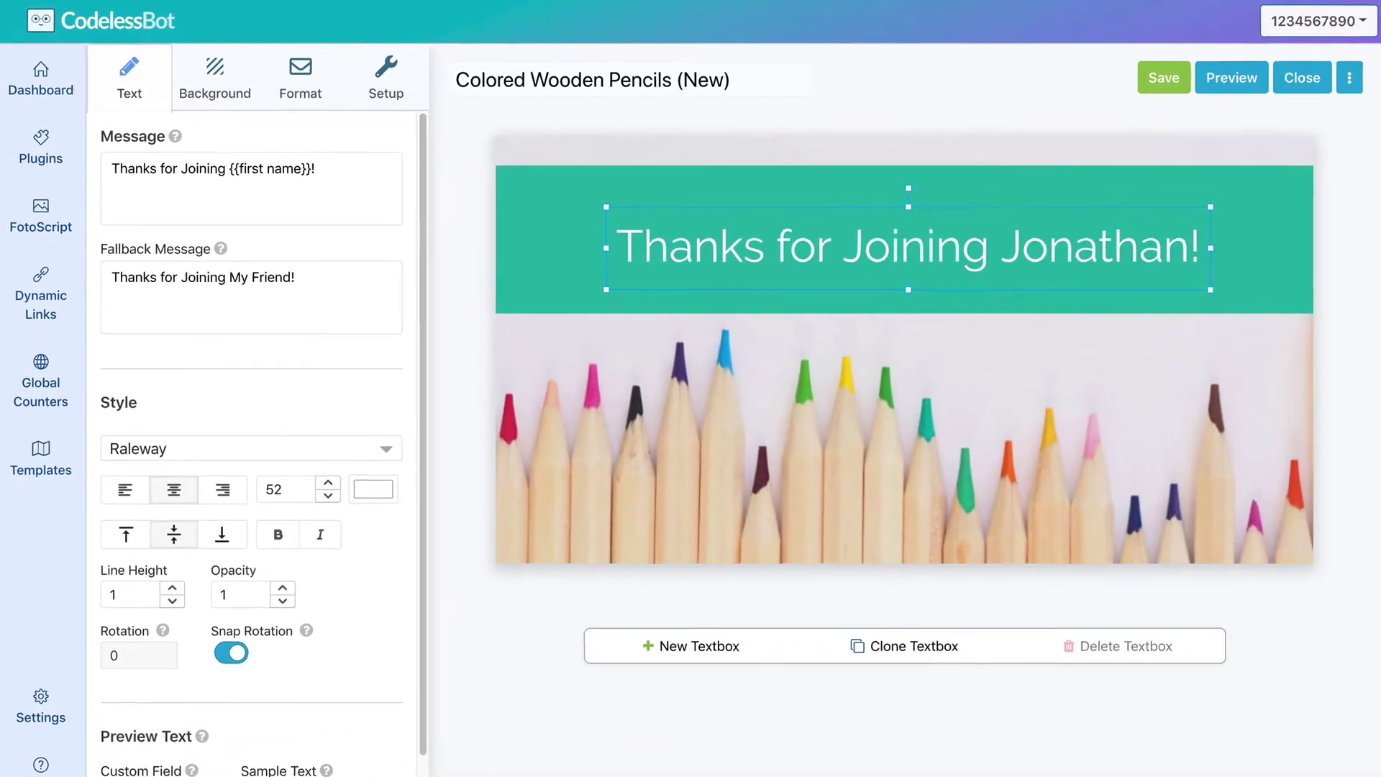
Preview sample names Amy, Jonathan, then Christopher, leaving the fallback message 'My Friend' unchanged.
scroll(352, 178, down, 1)
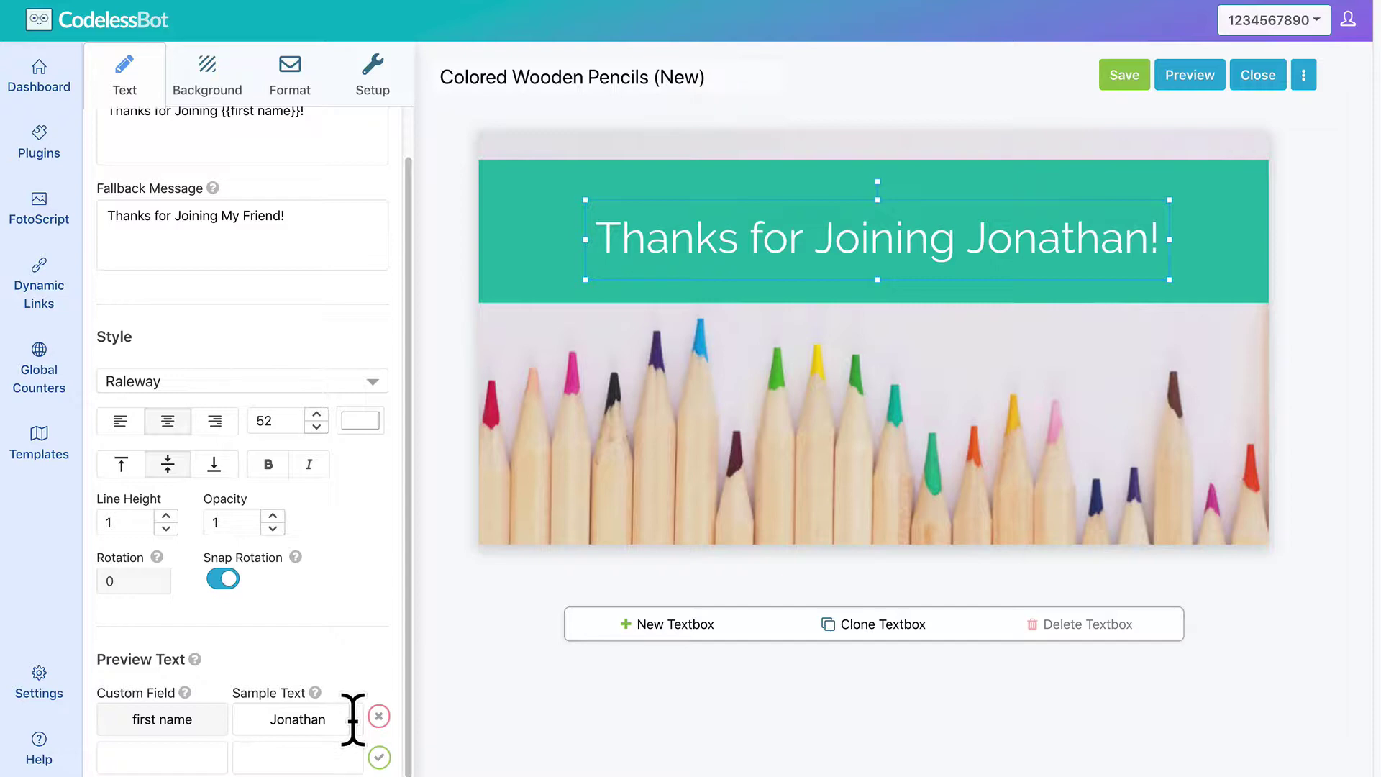
click(352, 719)
double_click(352, 719)
text(Amy)
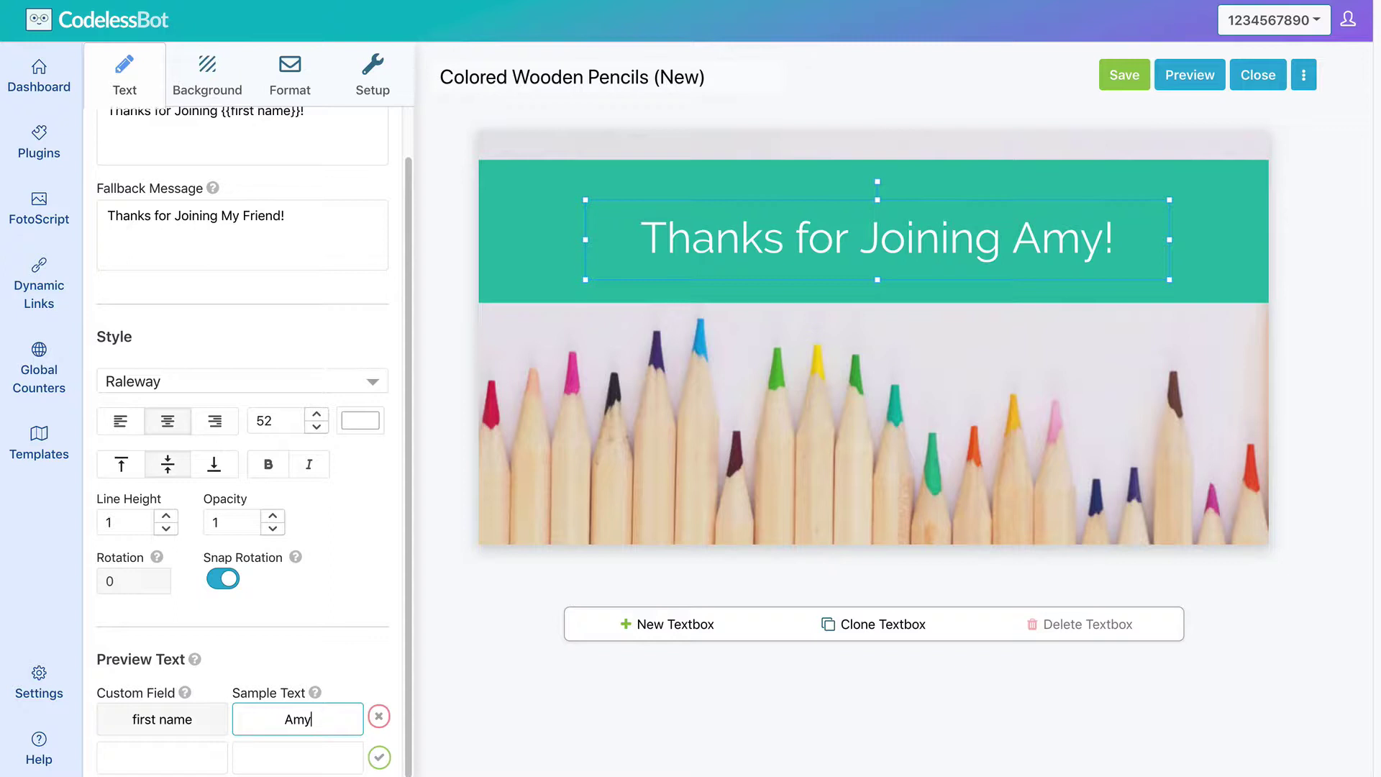
key(BackSpace)
key(BackSpace)
key(BackSpace)
text(Jonathan)
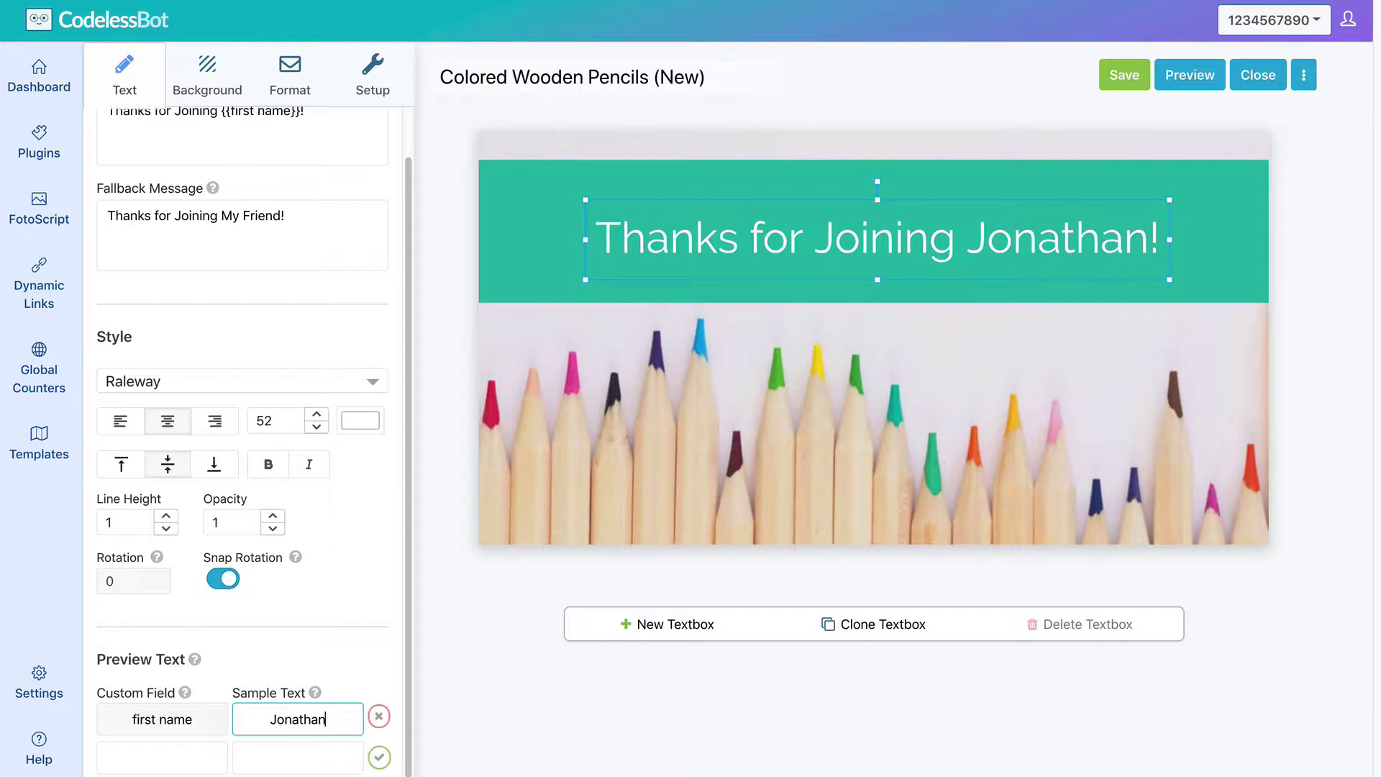
key(ctrl+a)
text(Christopher)
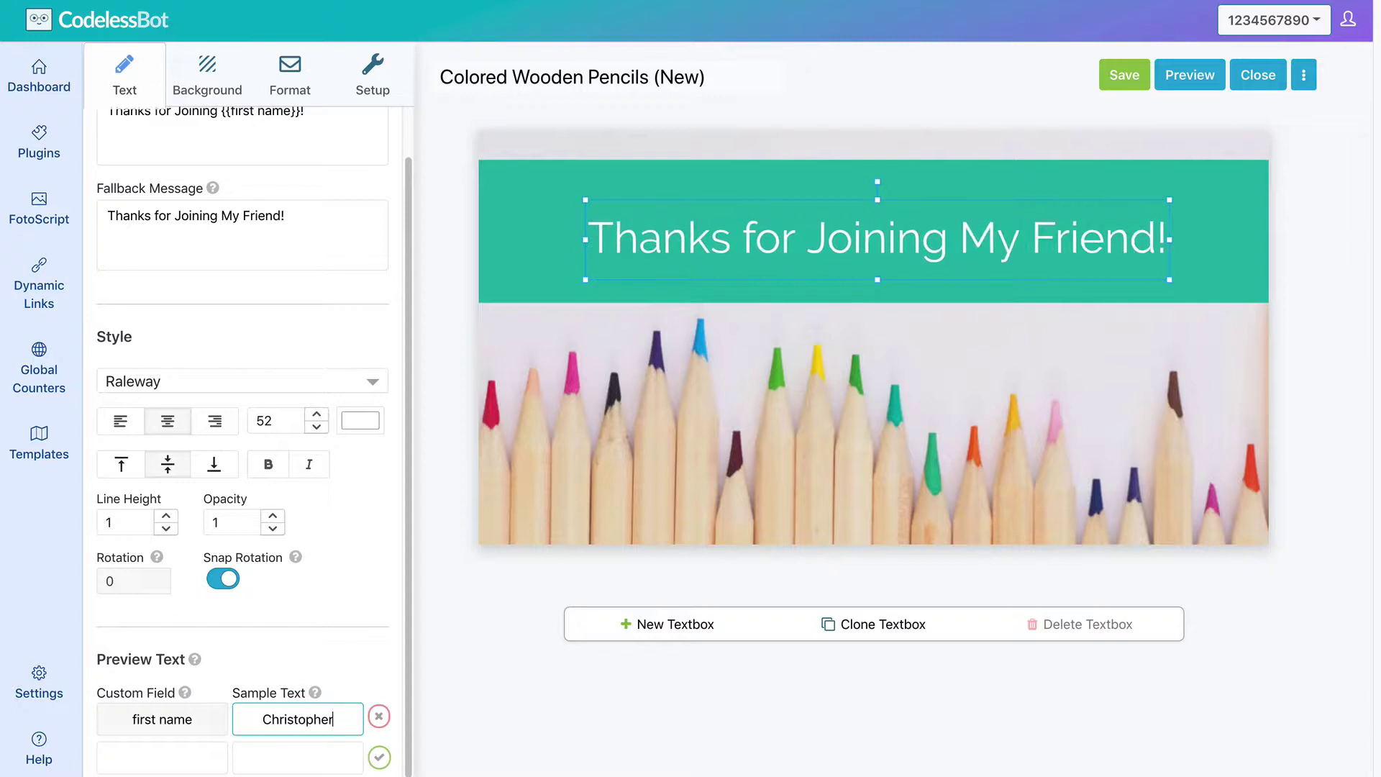
click(260, 262)
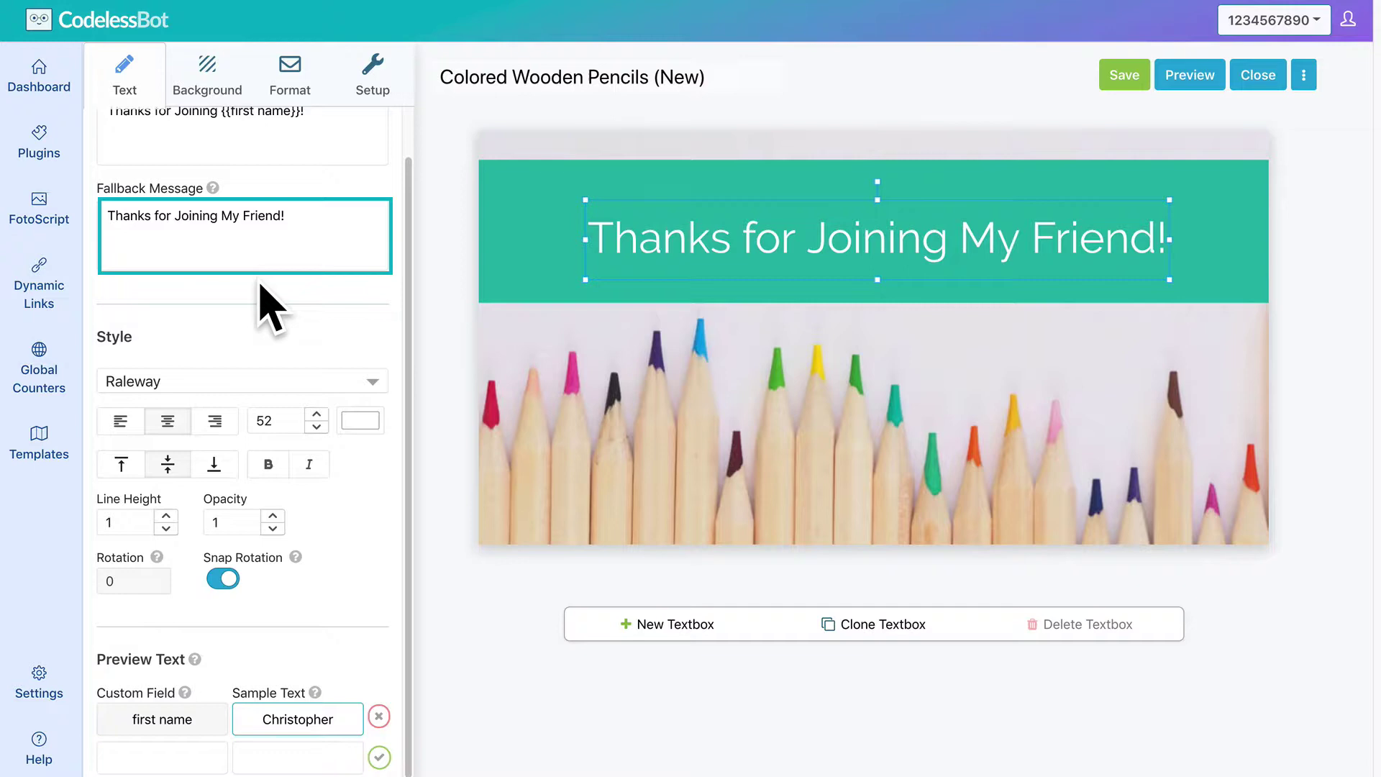
click(259, 284)
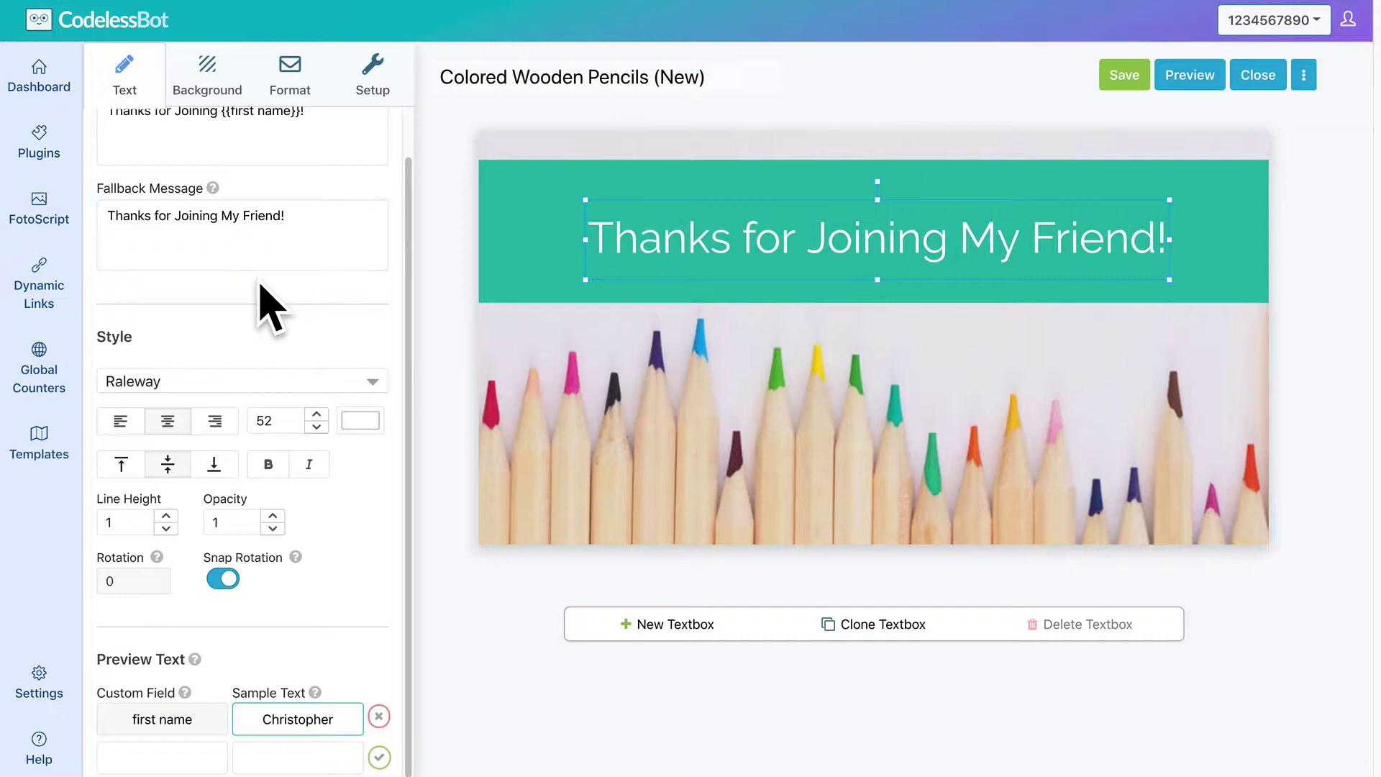
Switch the output format to Gallery Card titled 'Messenger Bot 101' with subtitle 'Free Webinar'.
click(207, 81)
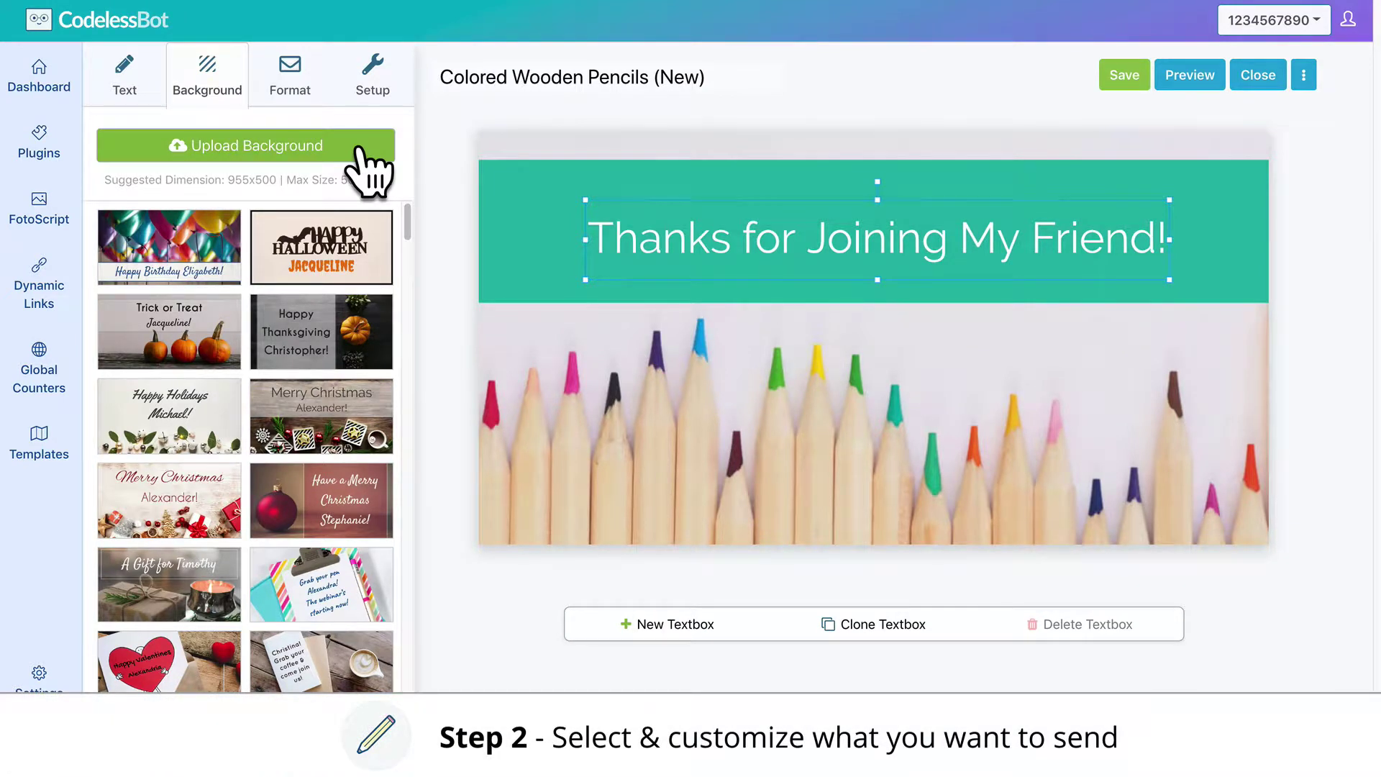
click(312, 102)
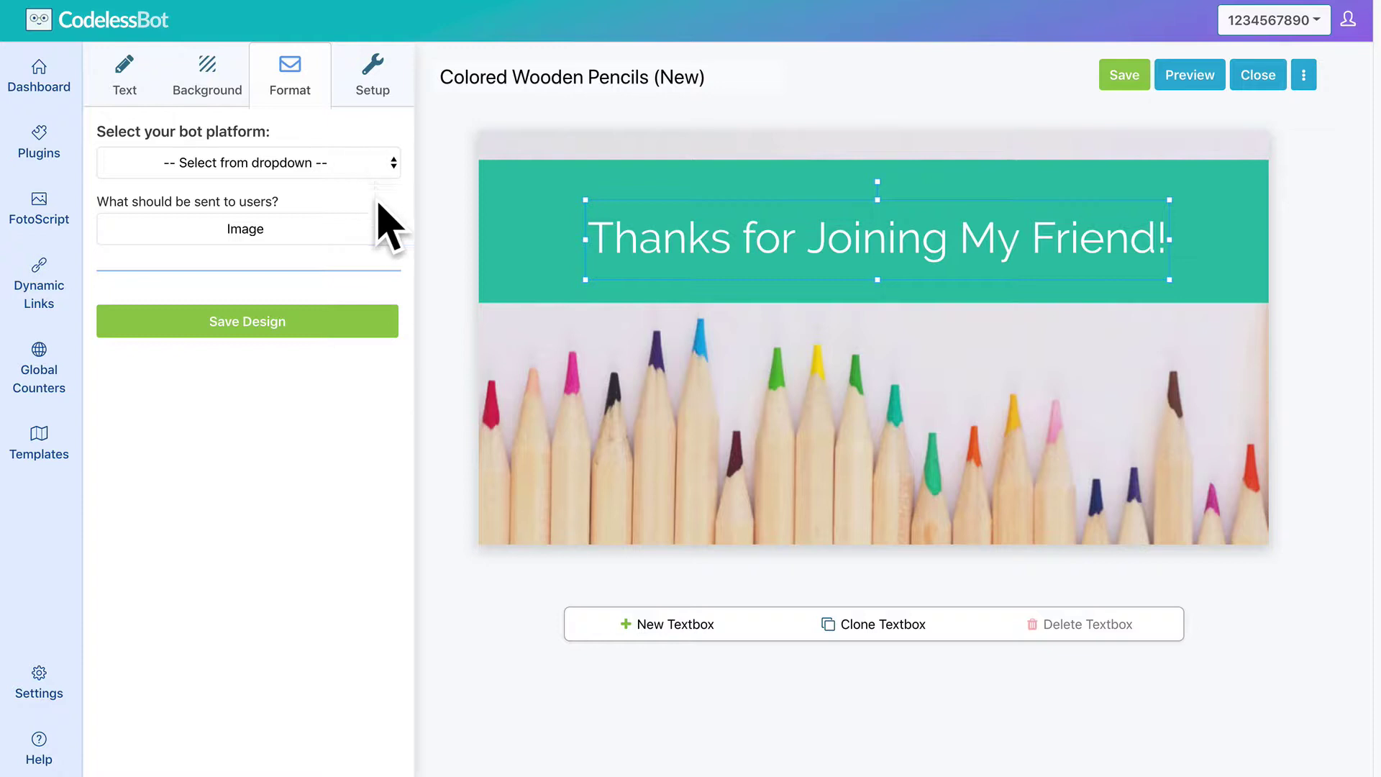
click(348, 229)
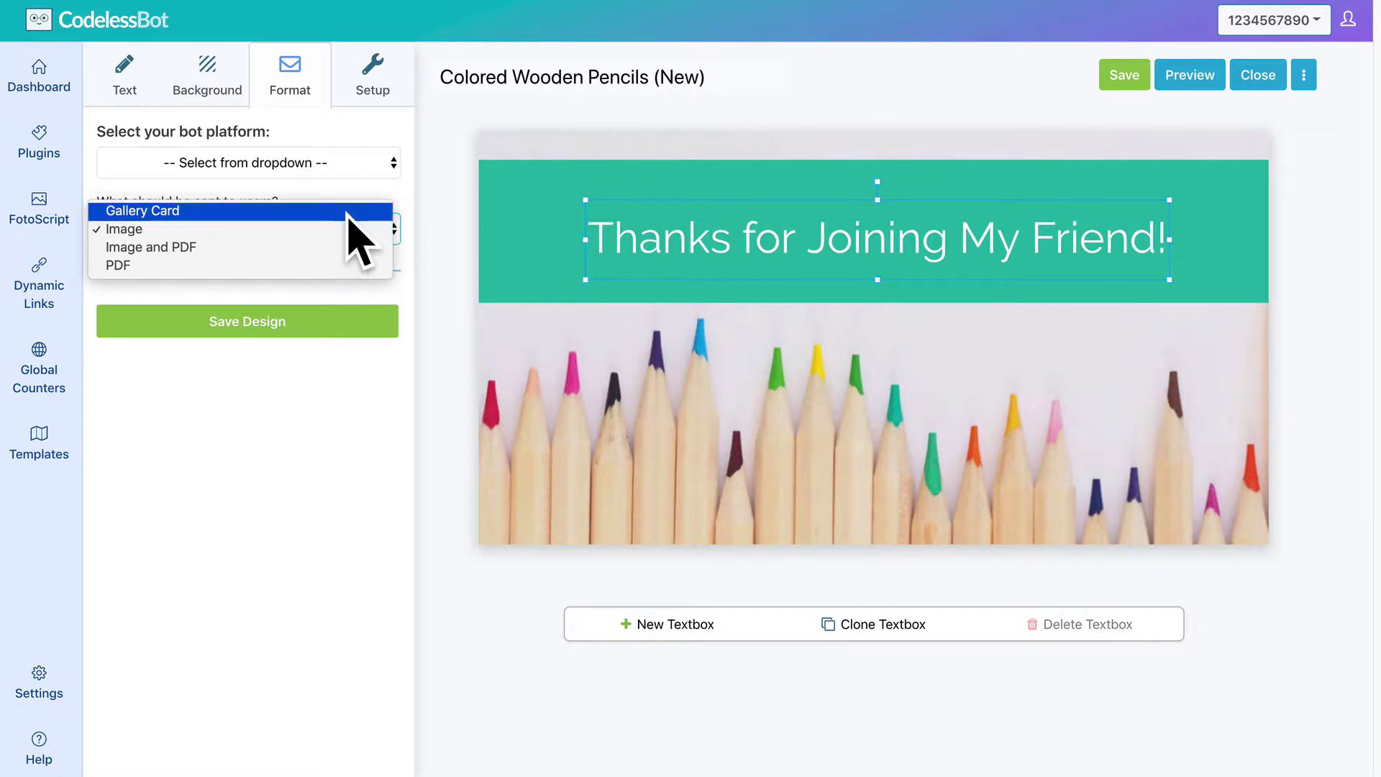
click(347, 211)
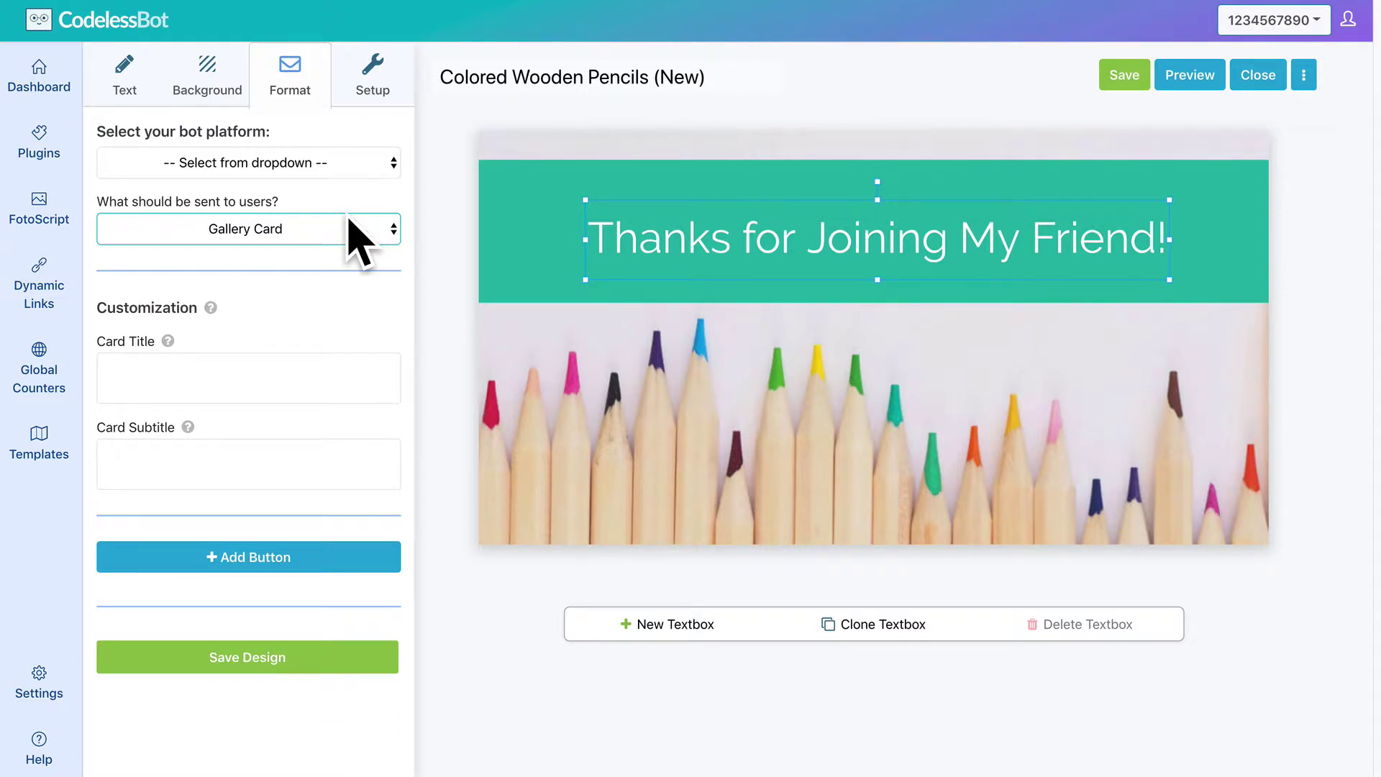
click(339, 379)
text(Messenger Bot 101)
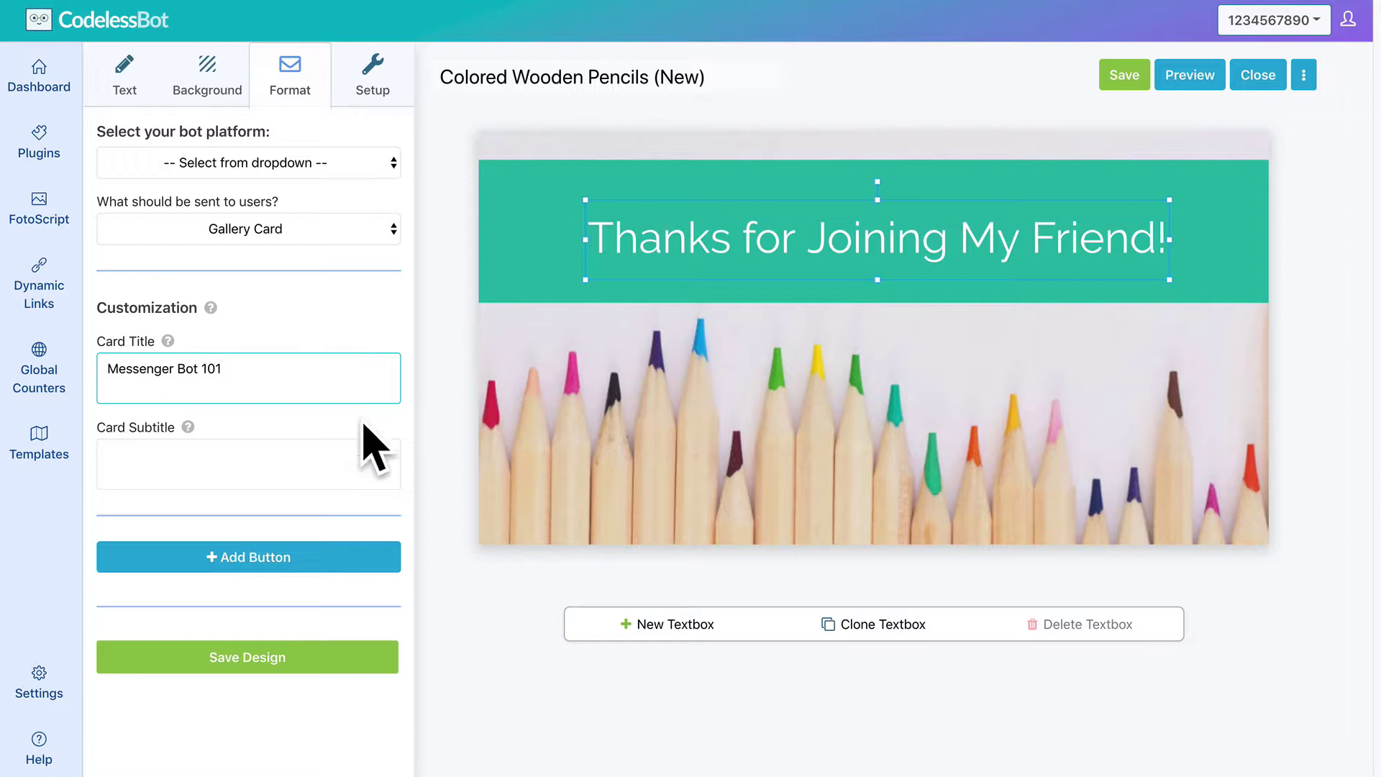
click(349, 462)
text(Free Webinar)
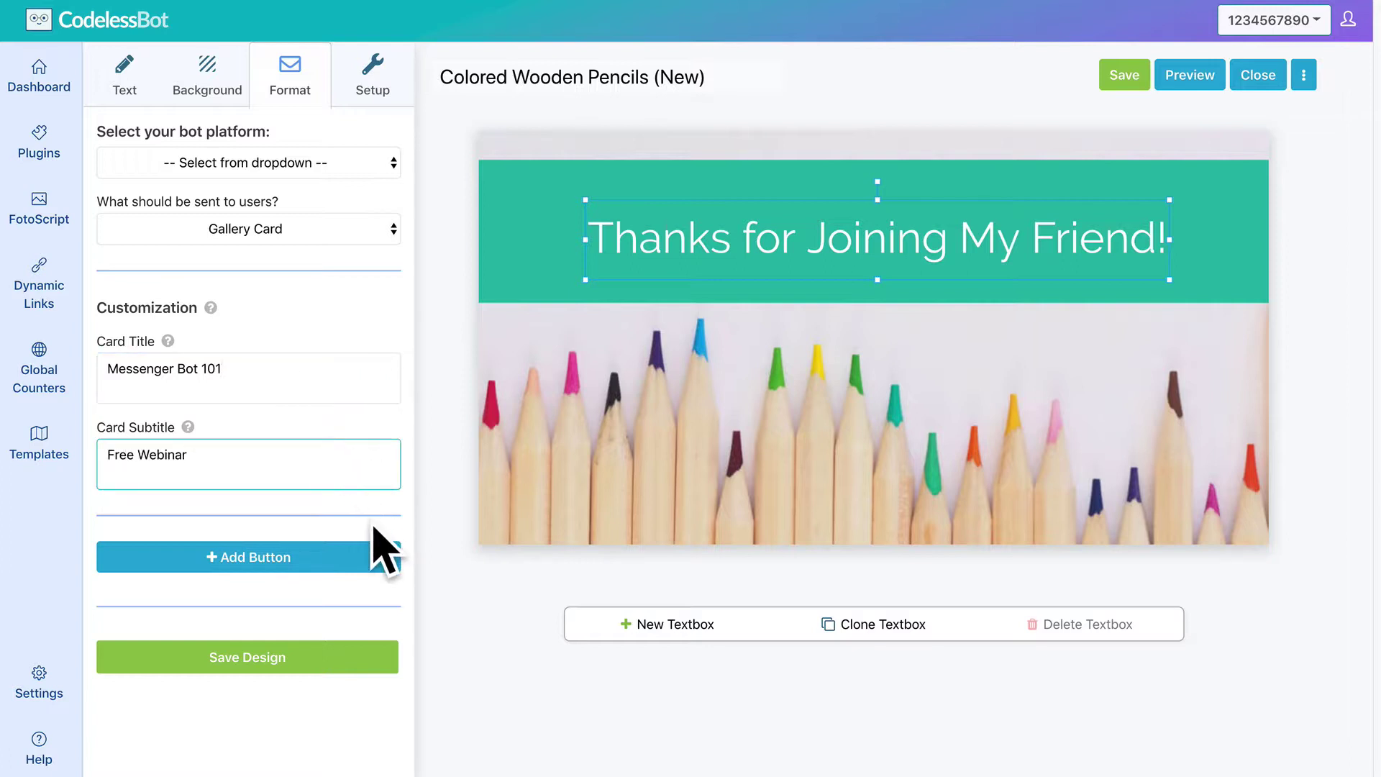
Add a 'Sign Up!' URL button to the card, pasting in the webinar link.
click(359, 569)
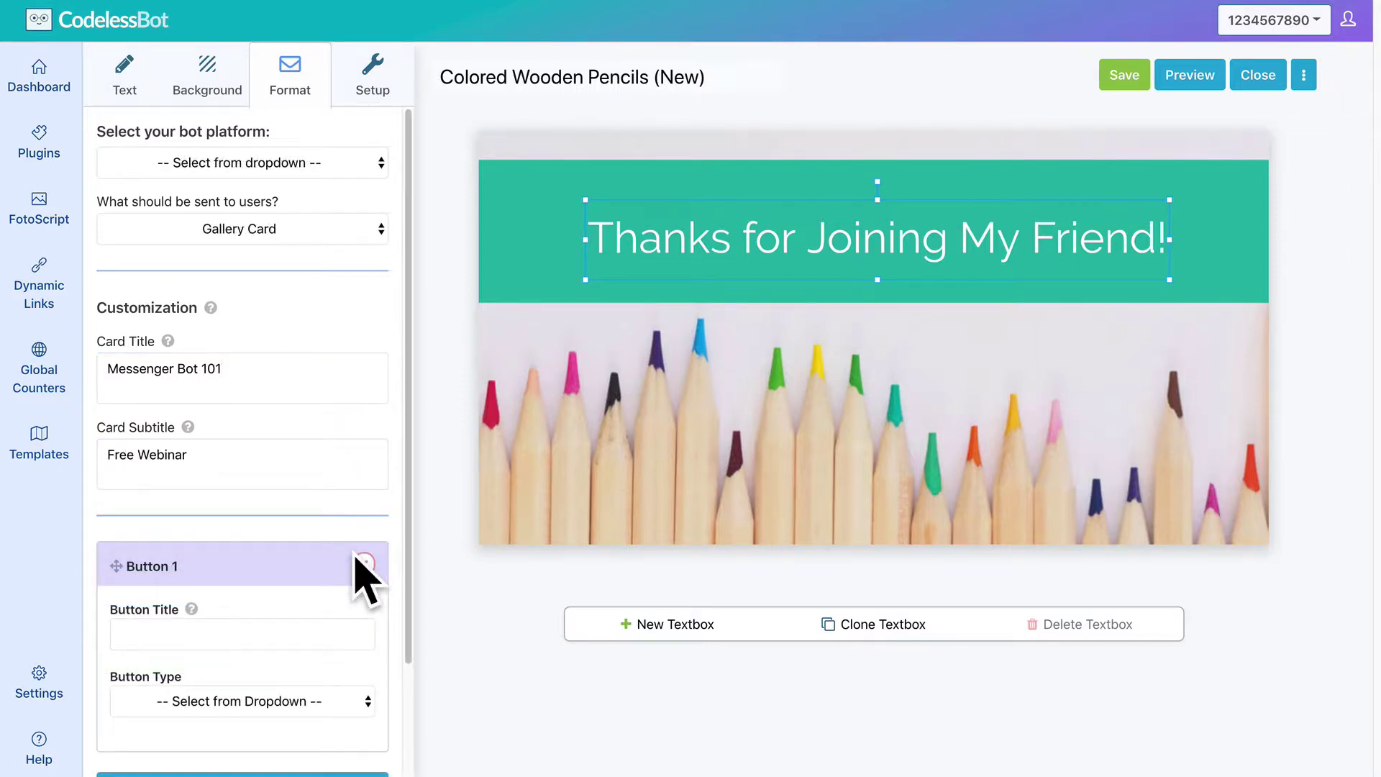
scroll(357, 561, down, 2)
click(296, 495)
text(Sign Up!)
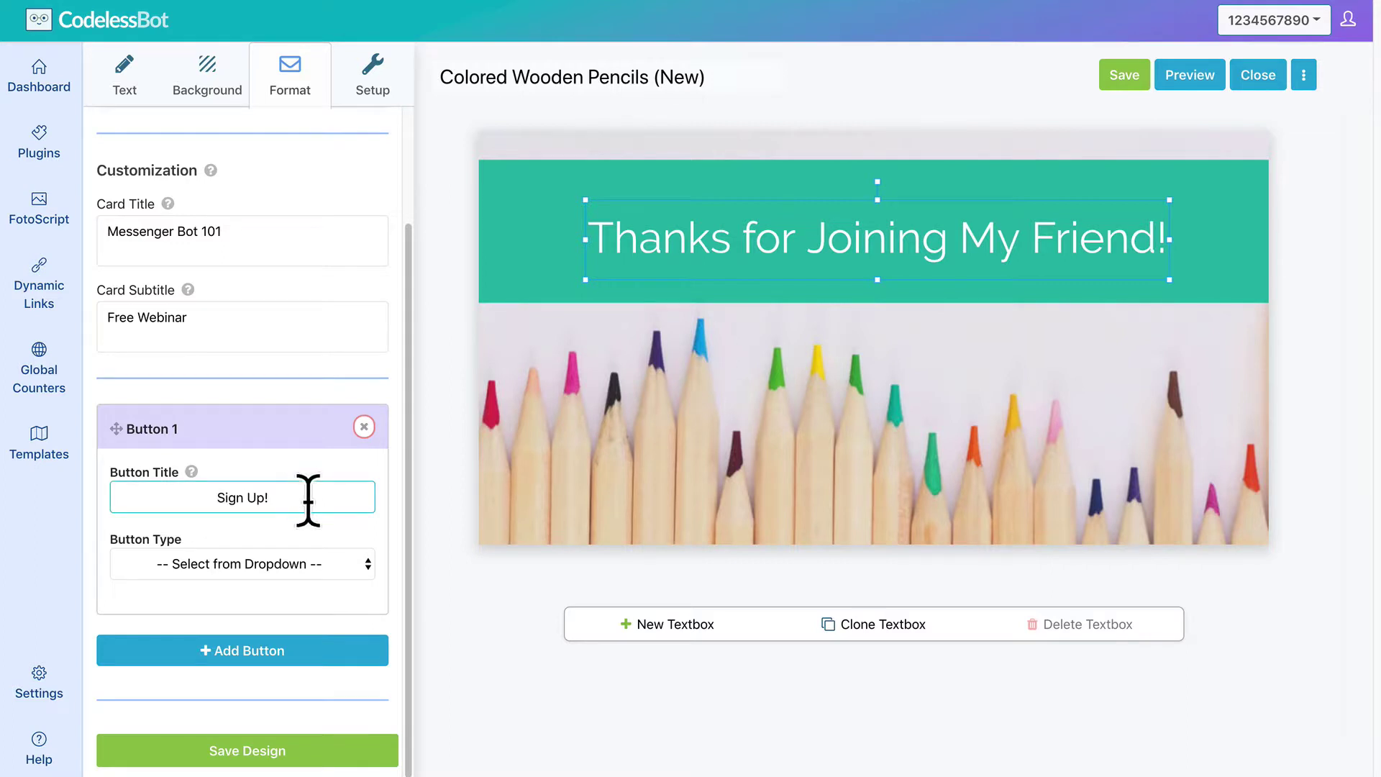
click(341, 564)
click(342, 583)
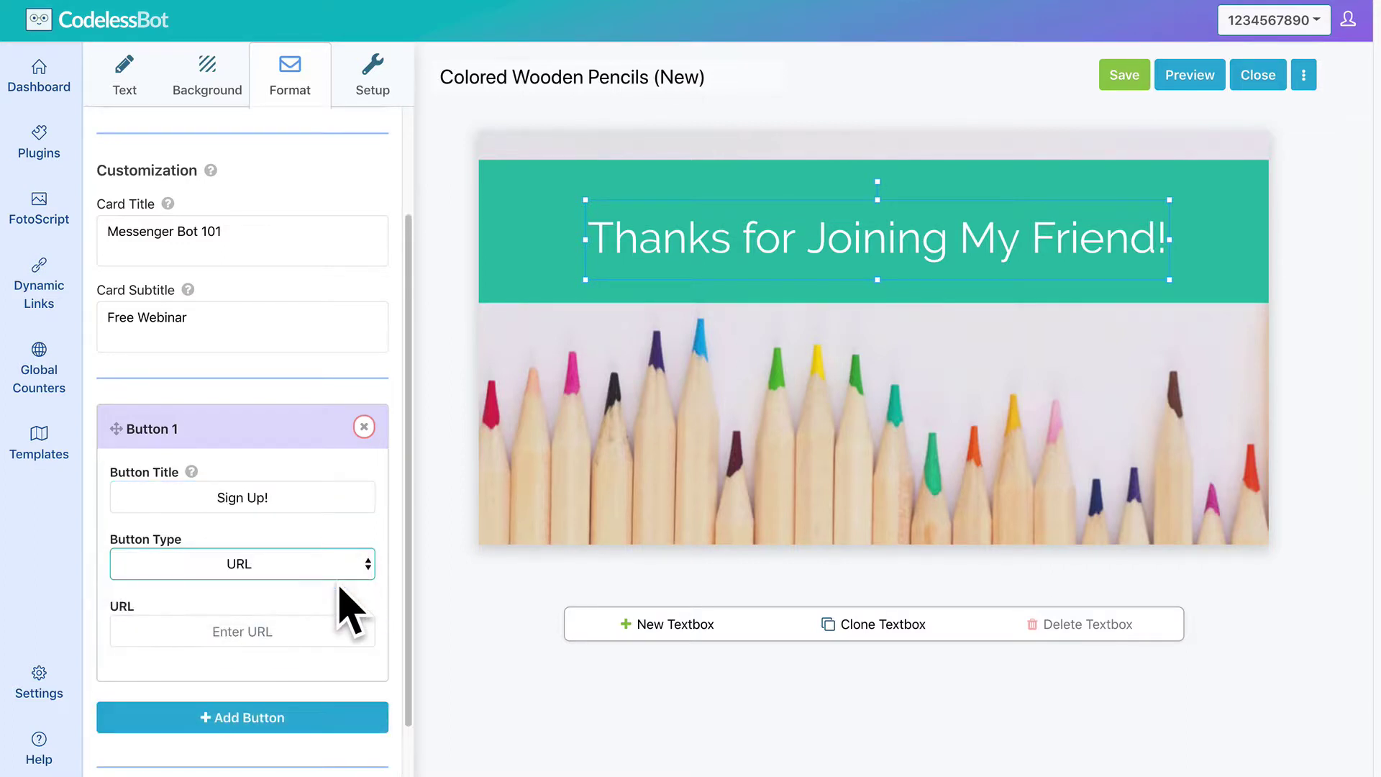
click(339, 630)
text(https://www.codelessbot.com/webinar)
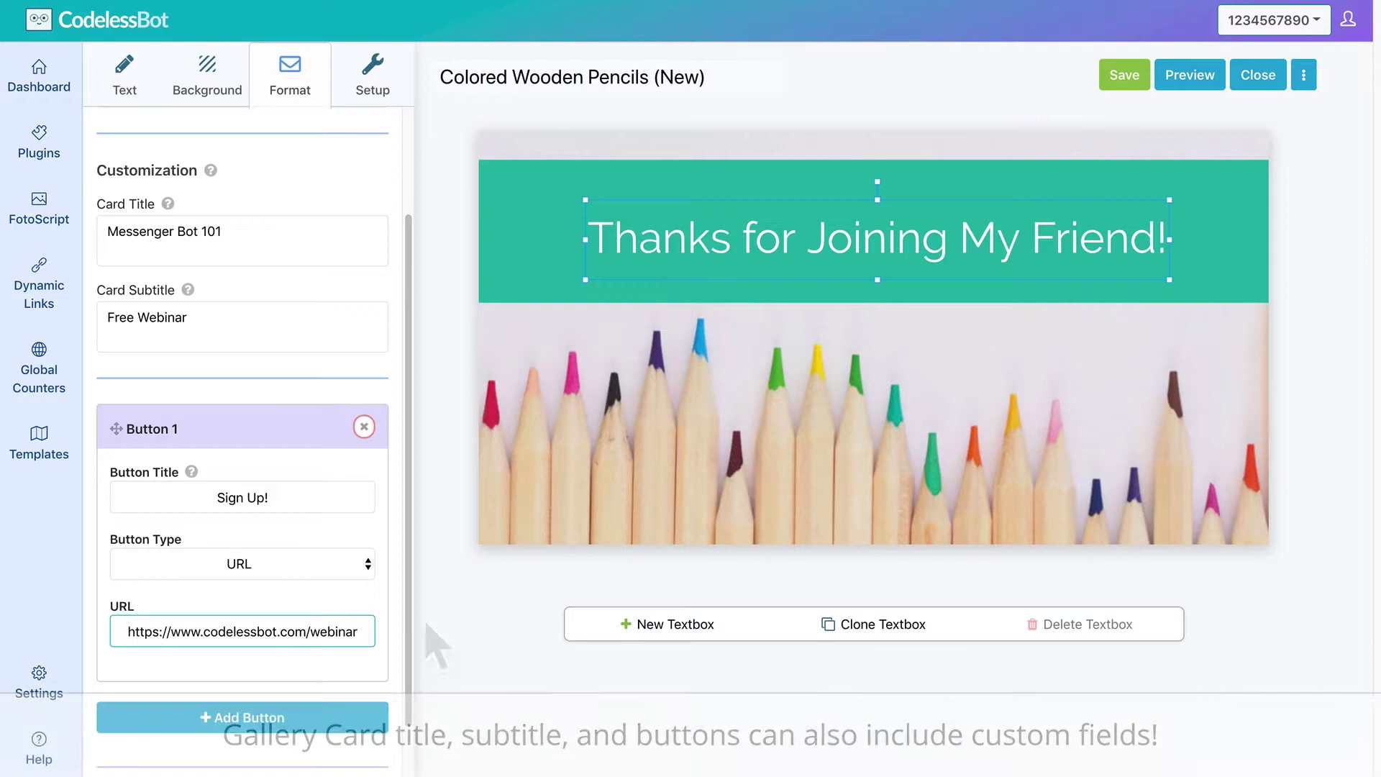
Save the design, preview it to confirm Sign Up! opens the webinar URL, then close the preview.
click(1128, 81)
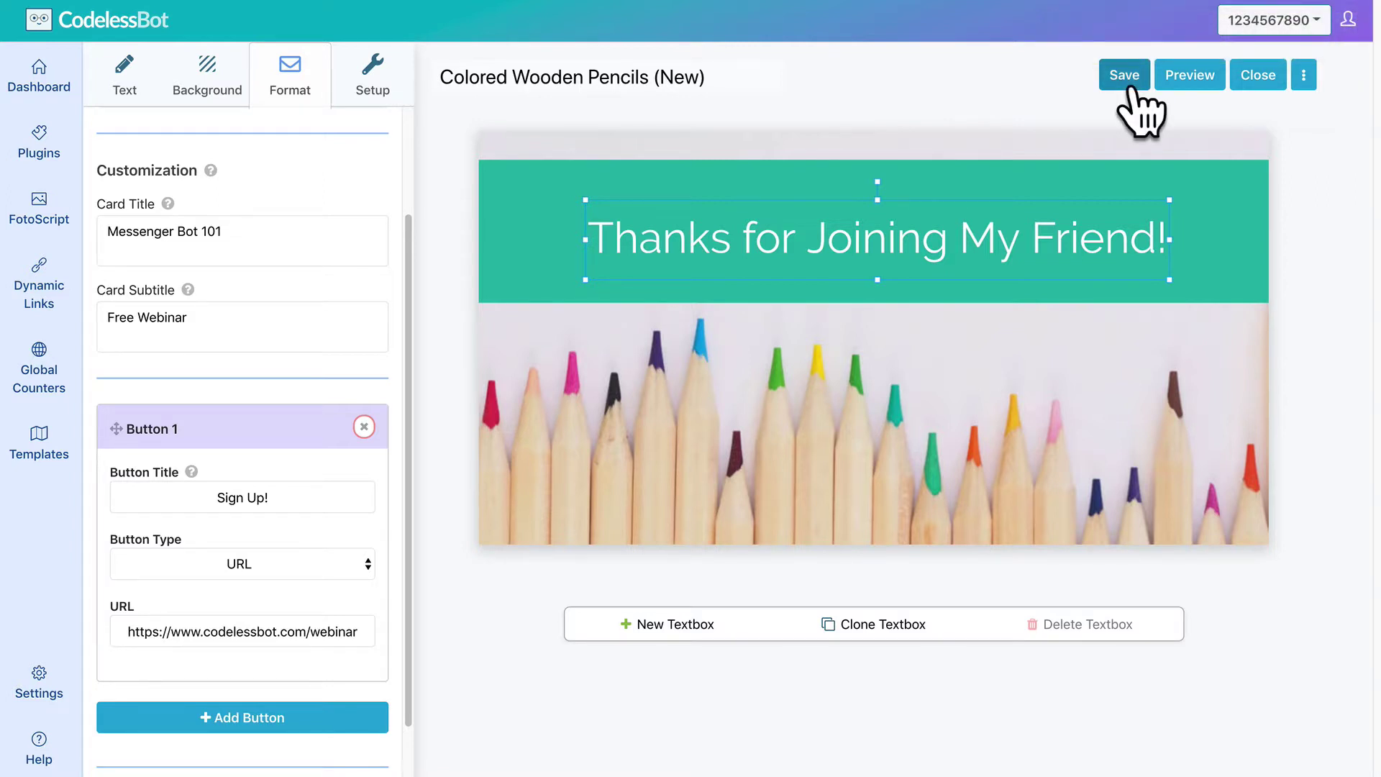
click(1191, 76)
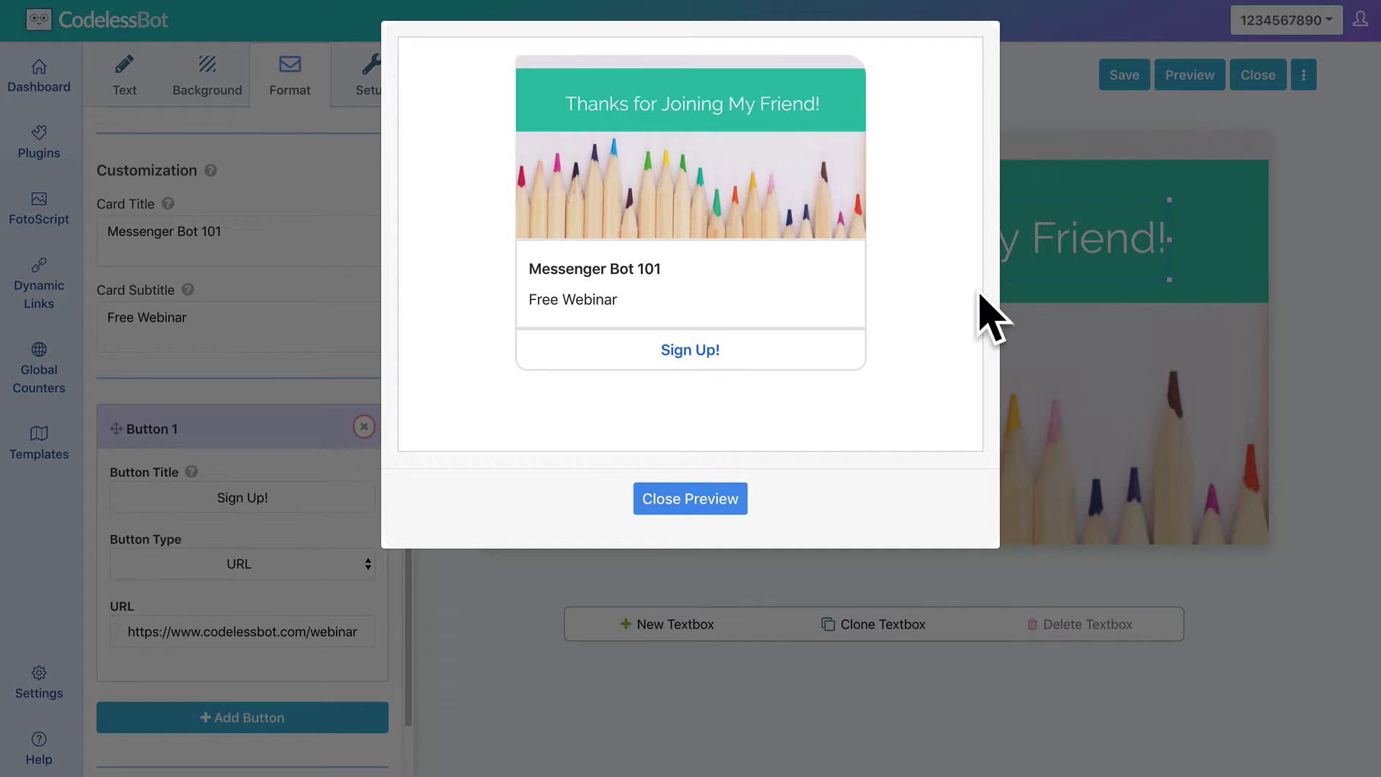
click(704, 352)
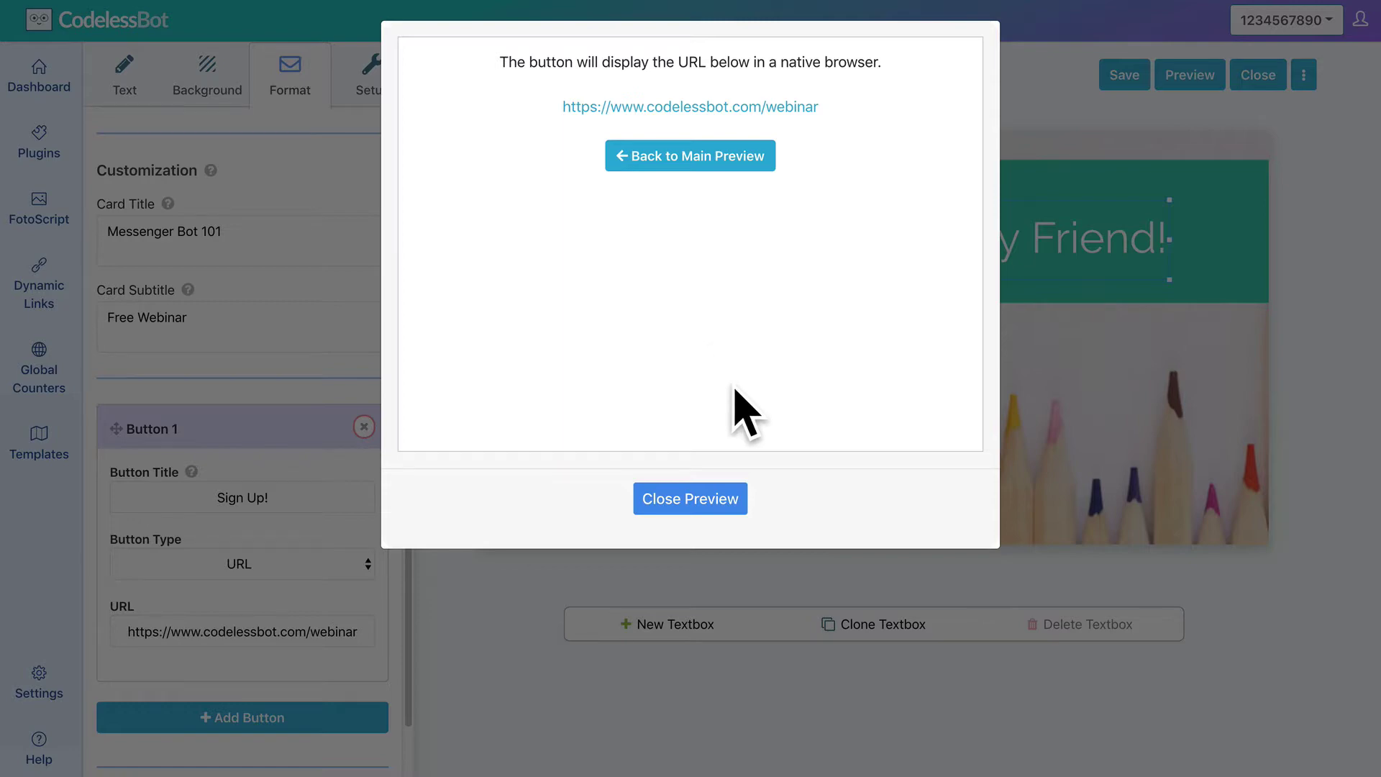
click(727, 512)
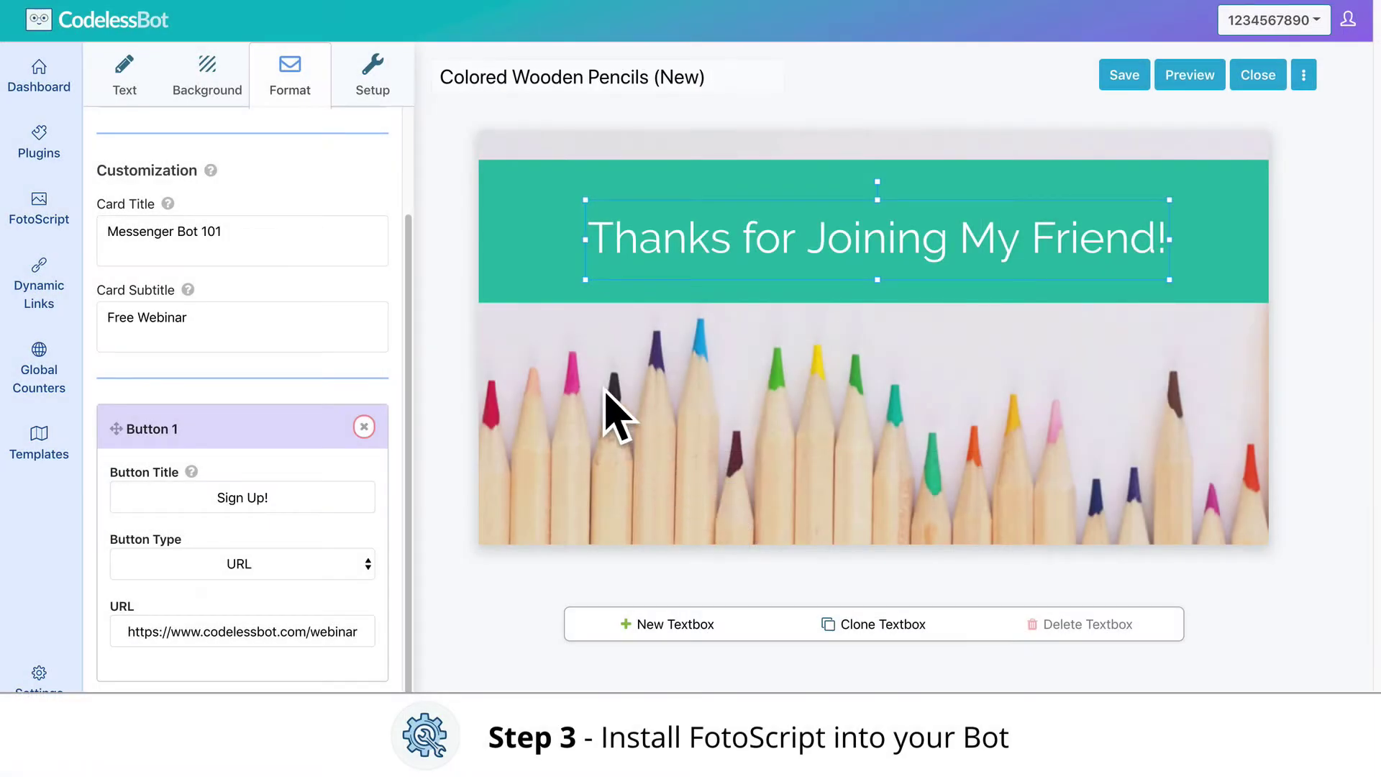
Copy the design's request-body code from the FotoScript Setup instructions.
click(362, 102)
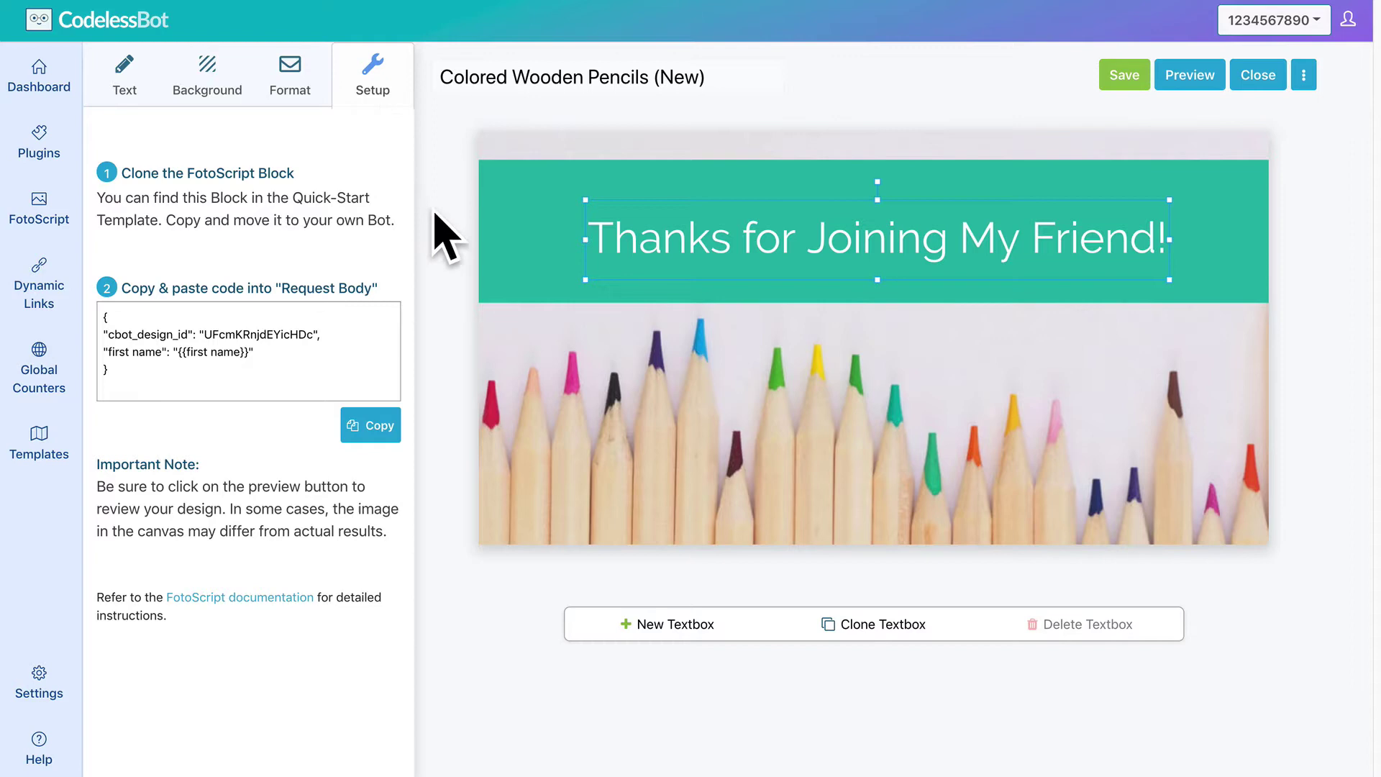
click(379, 426)
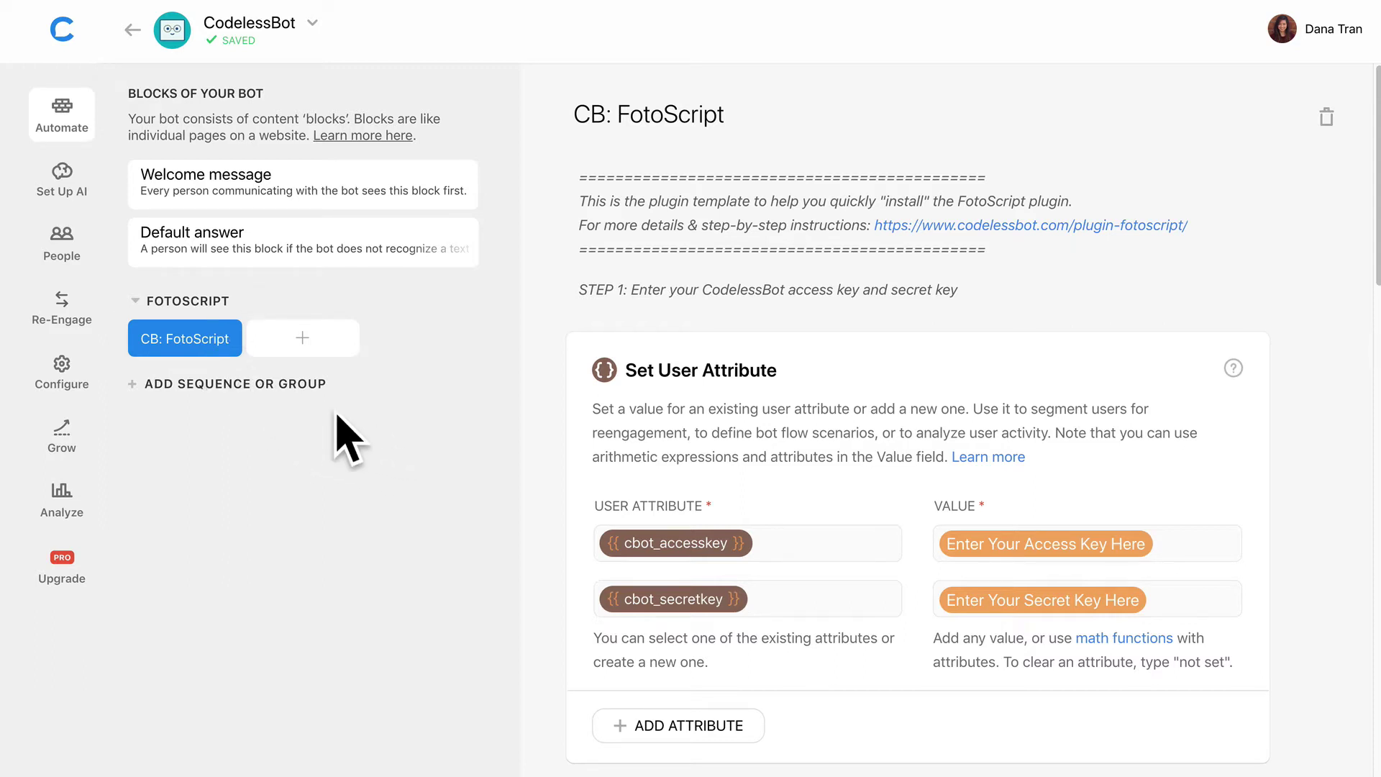
Enter the CodelessBot access key and secret key values in the Set User Attribute fields.
click(974, 545)
text(A12345)
click(1042, 600)
text(S12345)
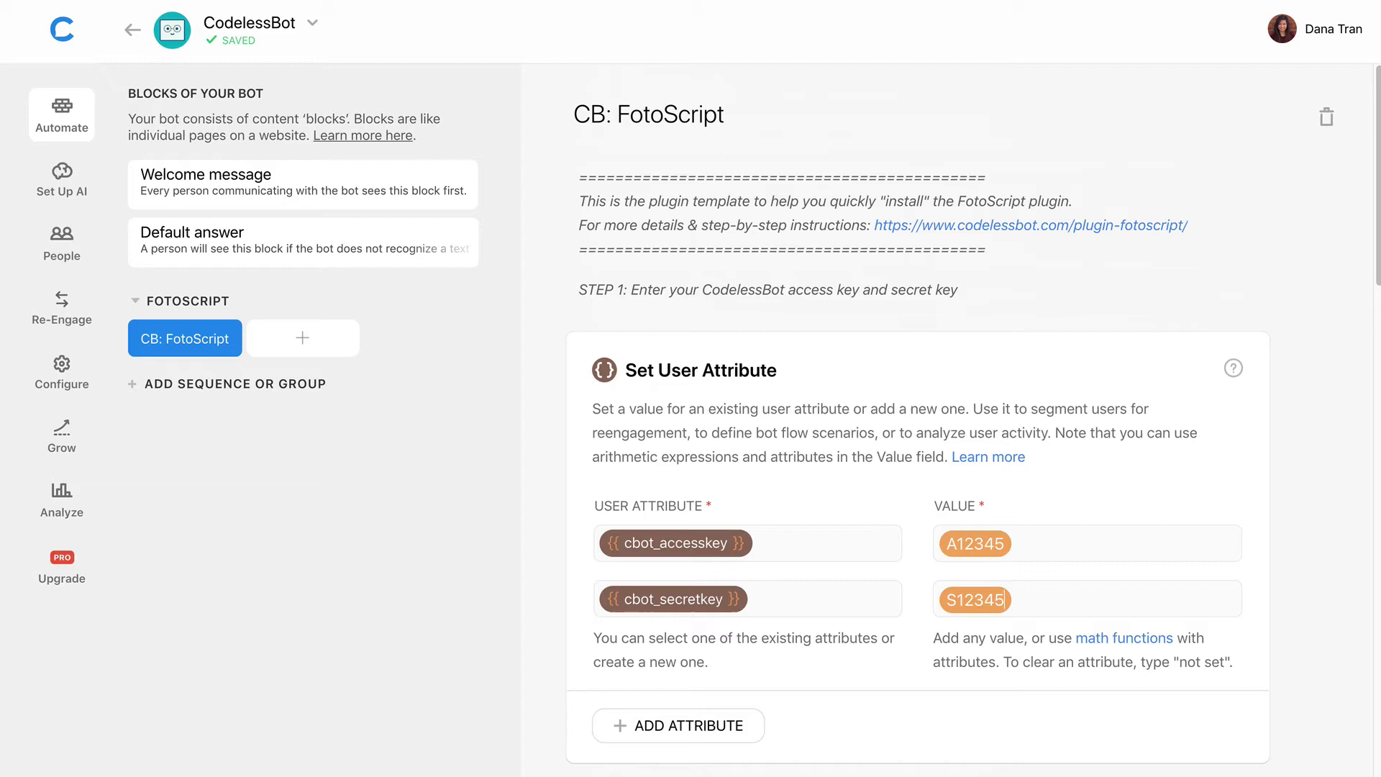
Replace the JSON API request body placeholder with the copied FotoScript design code.
scroll(917, 417, down, 10)
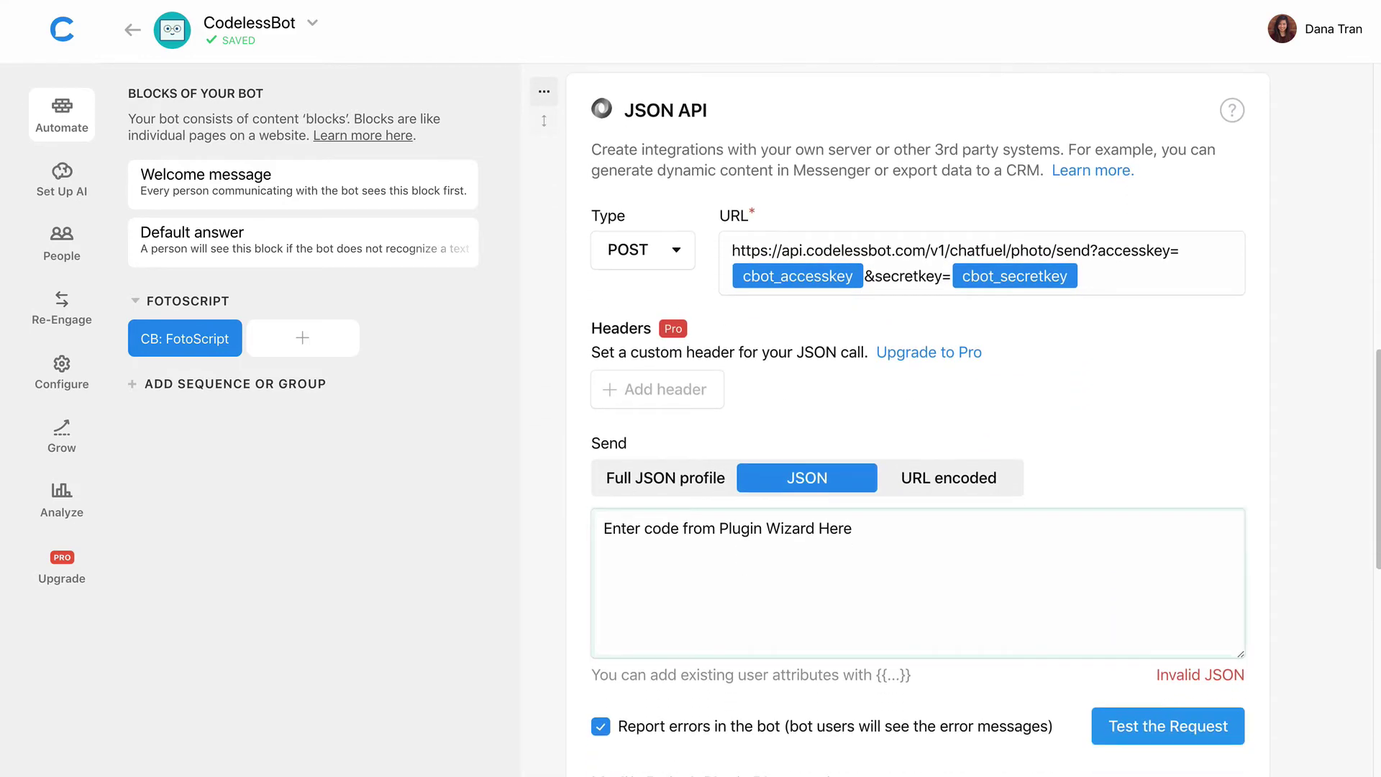
click(1085, 602)
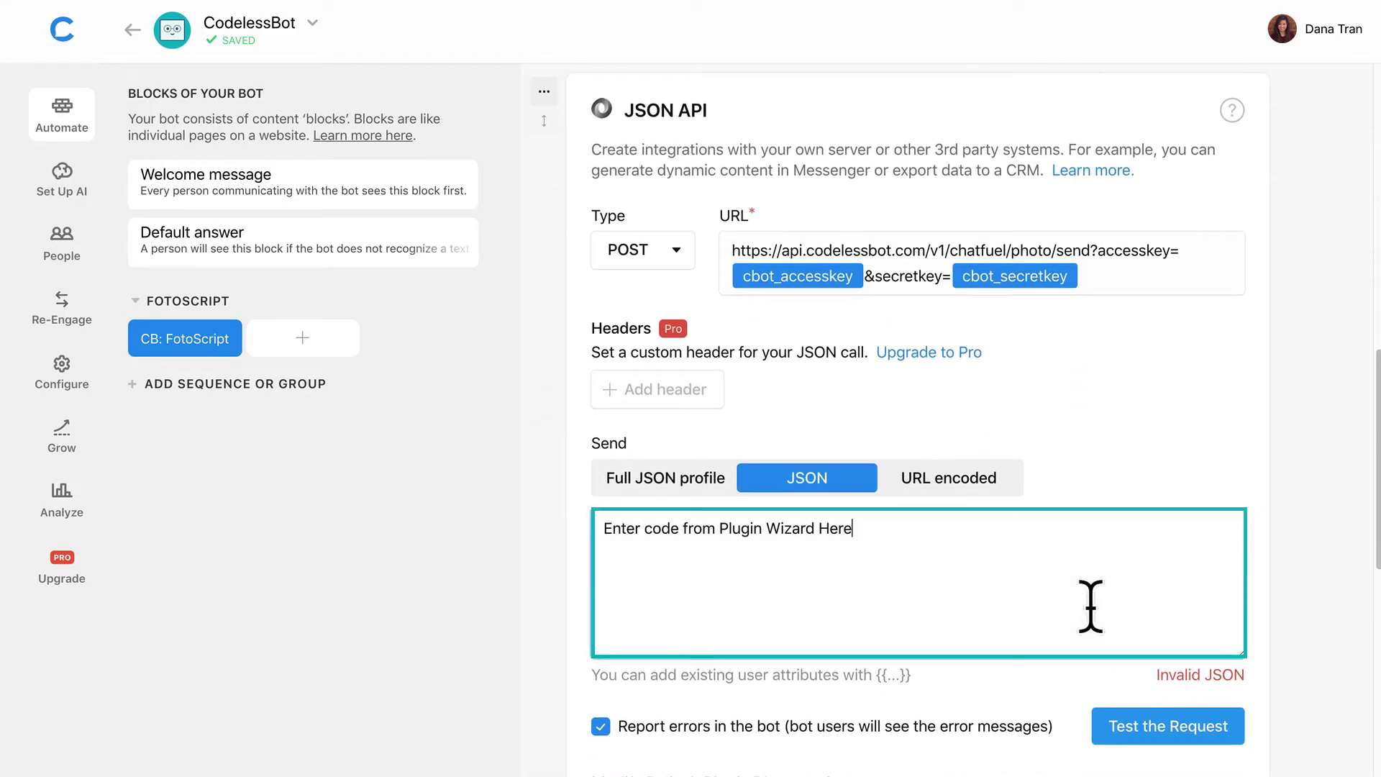
key(ctrl+a)
key(ctrl+v)
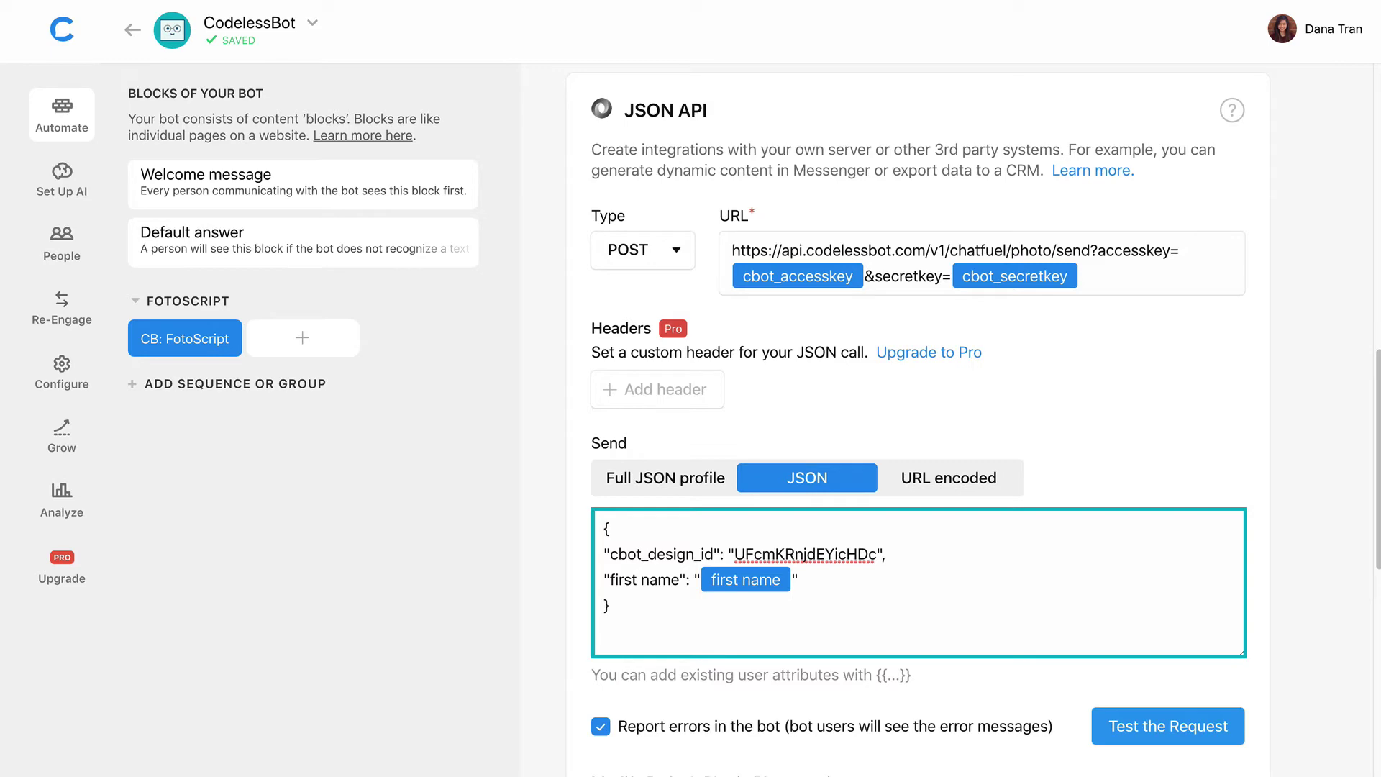